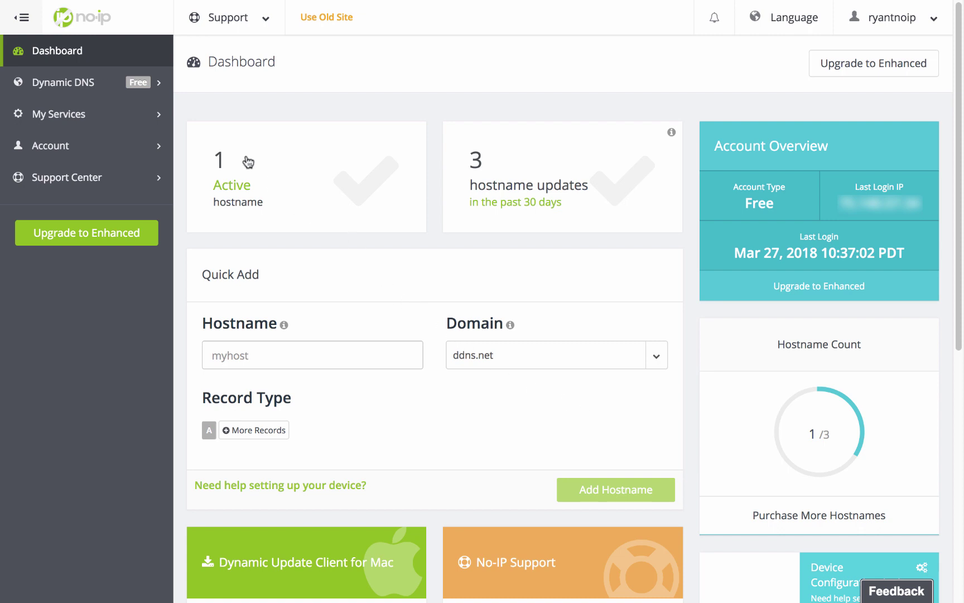
# Step: Download the No-IP DUC installer for Mac from the Dynamic Update Client page
pyautogui.click(114, 89)
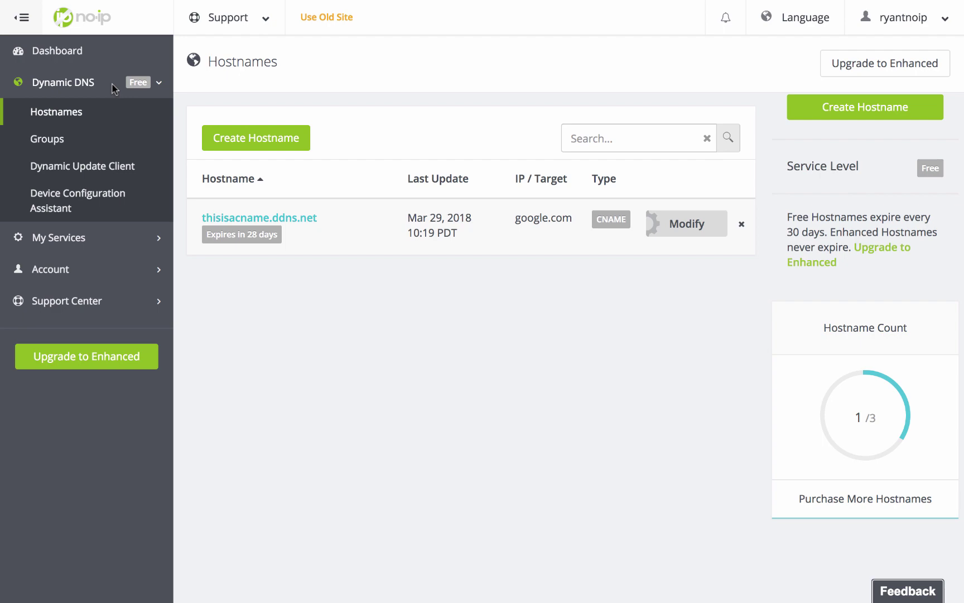
pyautogui.click(93, 178)
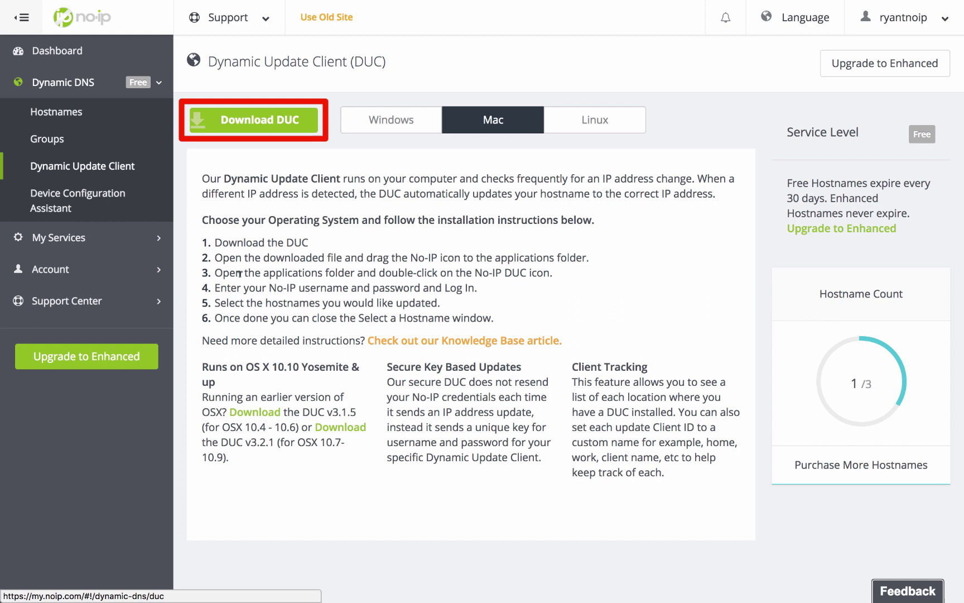
pyautogui.click(258, 122)
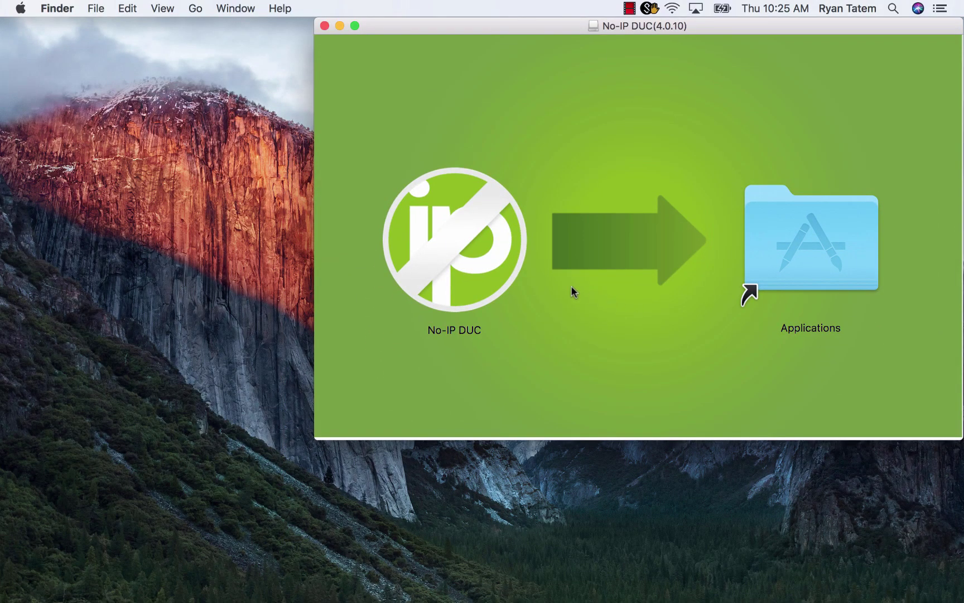
# Step: Copy No-IP DUC from the disk image into the Applications folder
pyautogui.moveTo(454, 247); pyautogui.dragTo(800, 251)
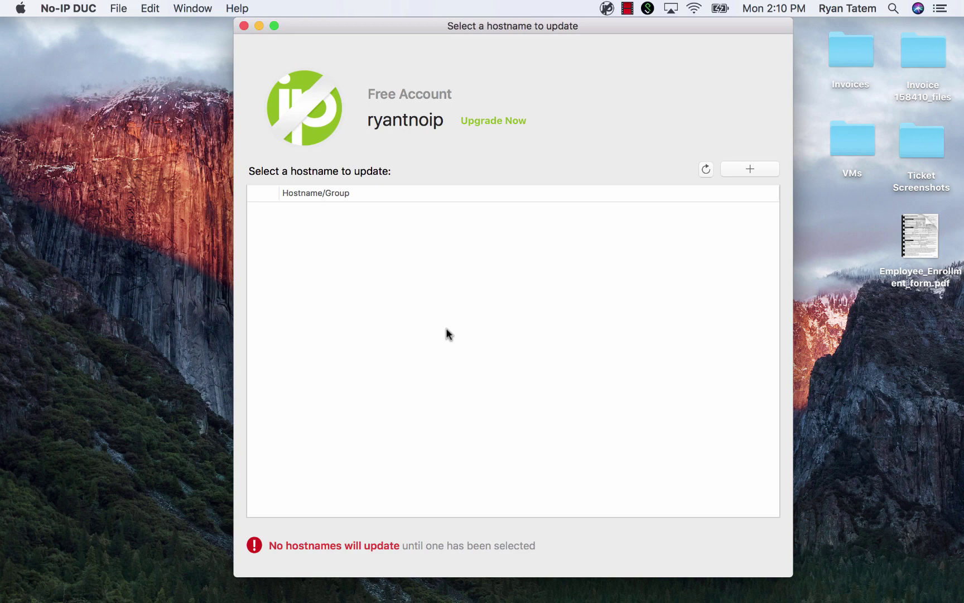
# Step: Create the hostname 'macduchostname' on the servemp3.com domain and dismiss the success notice
pyautogui.click(748, 171)
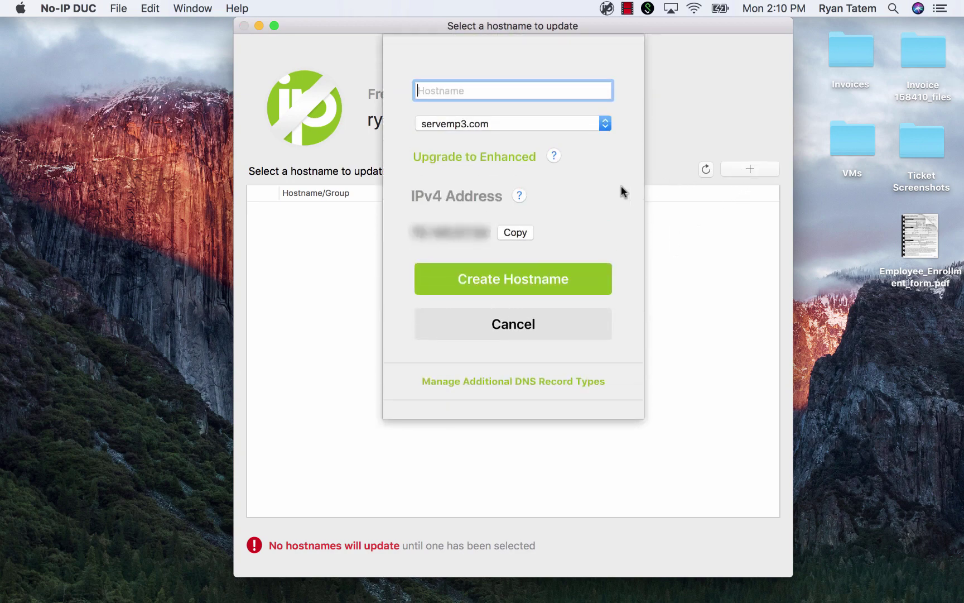
pyautogui.write('macduch')
pyautogui.write('ostname')
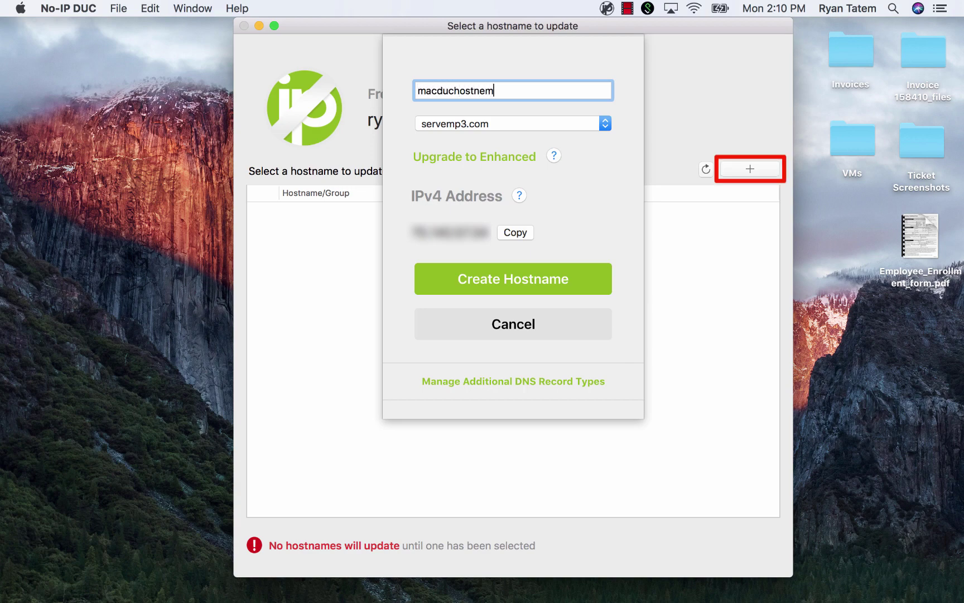
pyautogui.press('BackSpace')
pyautogui.press('BackSpace')
pyautogui.press('BackSpace')
pyautogui.press('BackSpace')
pyautogui.press('BackSpace')
pyautogui.write('tname')
pyautogui.click(585, 123)
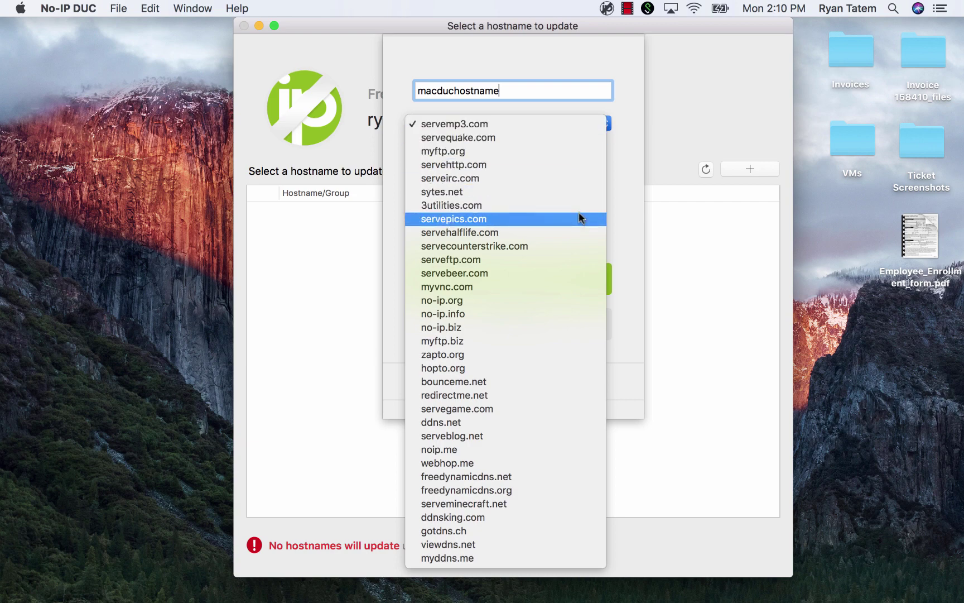
pyautogui.click(619, 198)
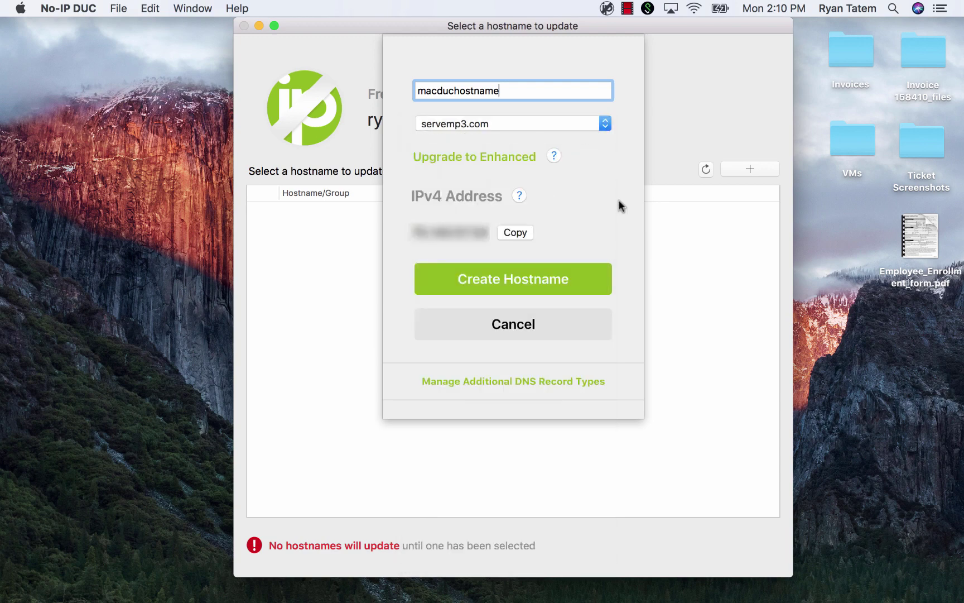
pyautogui.click(542, 273)
pyautogui.click(627, 110)
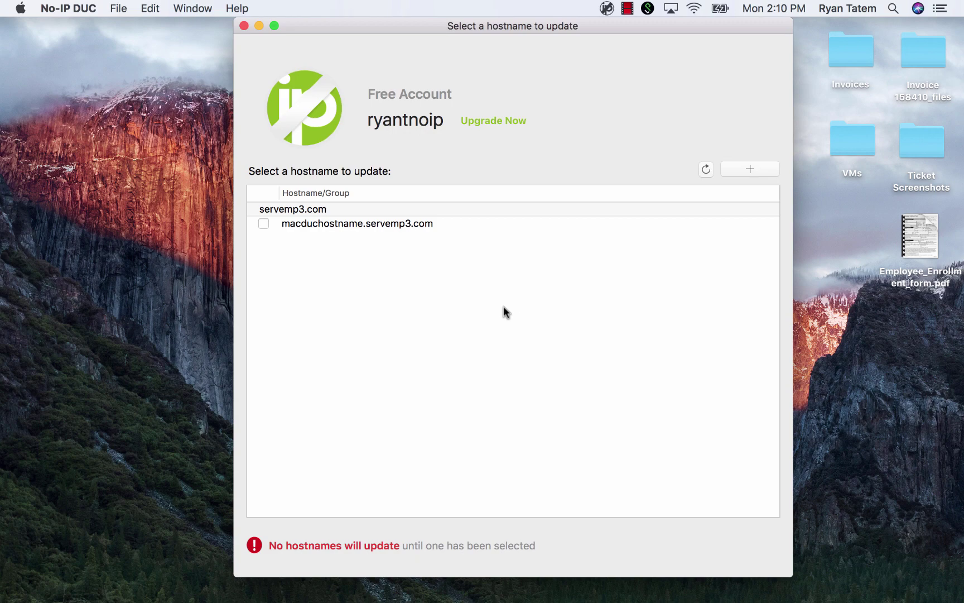
# Step: Tick macduchostname.servemp3.com in the hostname list so it updates automatically
pyautogui.click(264, 224)
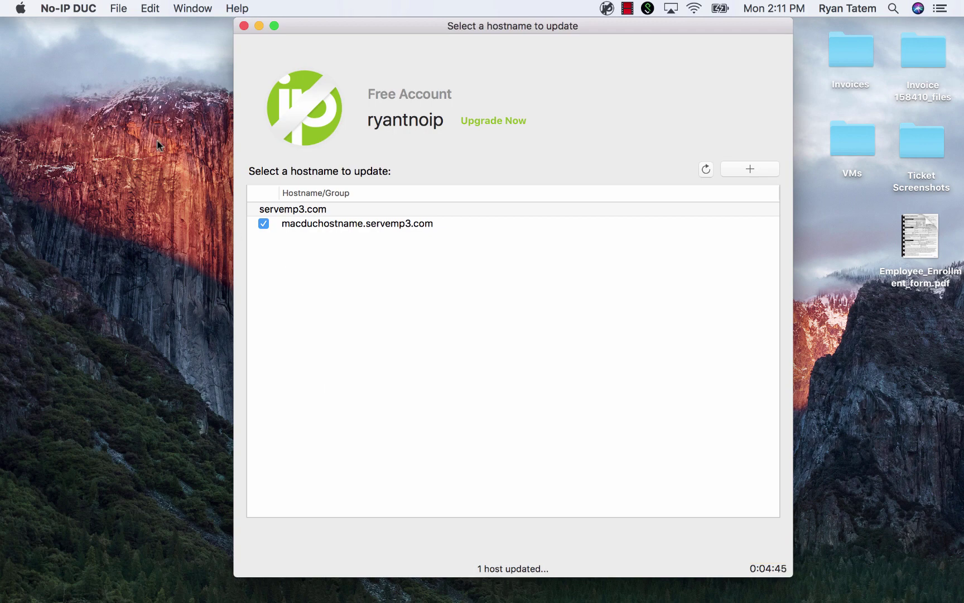
# Step: Open No-IP DUC Preferences and bring its window to the front
pyautogui.click(55, 10)
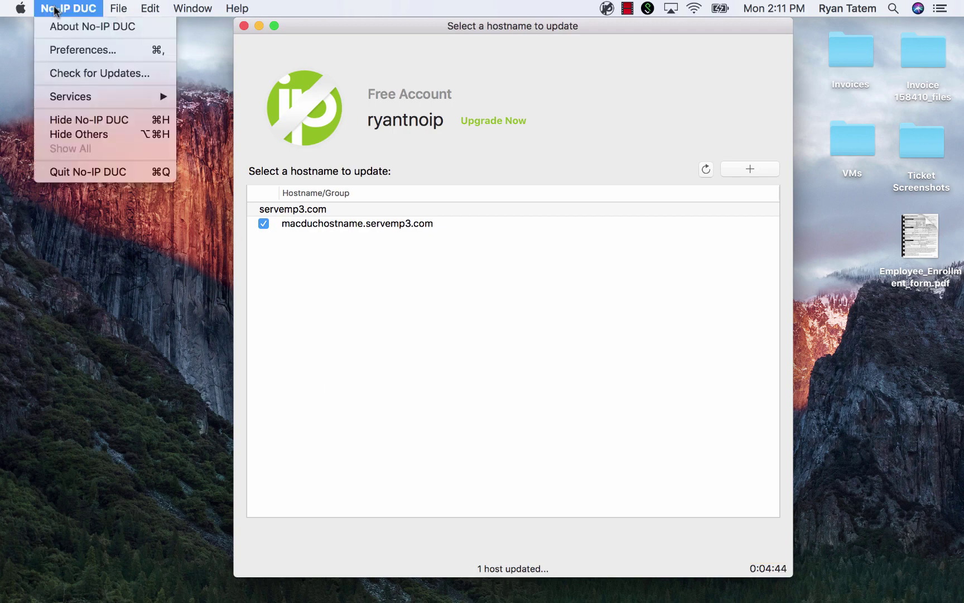
pyautogui.click(78, 50)
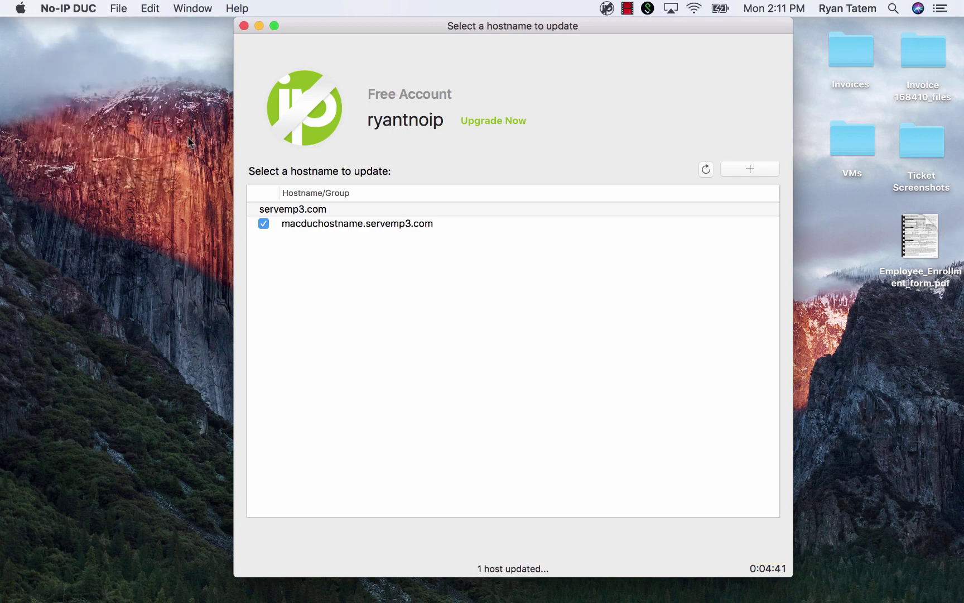
pyautogui.hotkey('ctrl', 'Up')
pyautogui.click(243, 129)
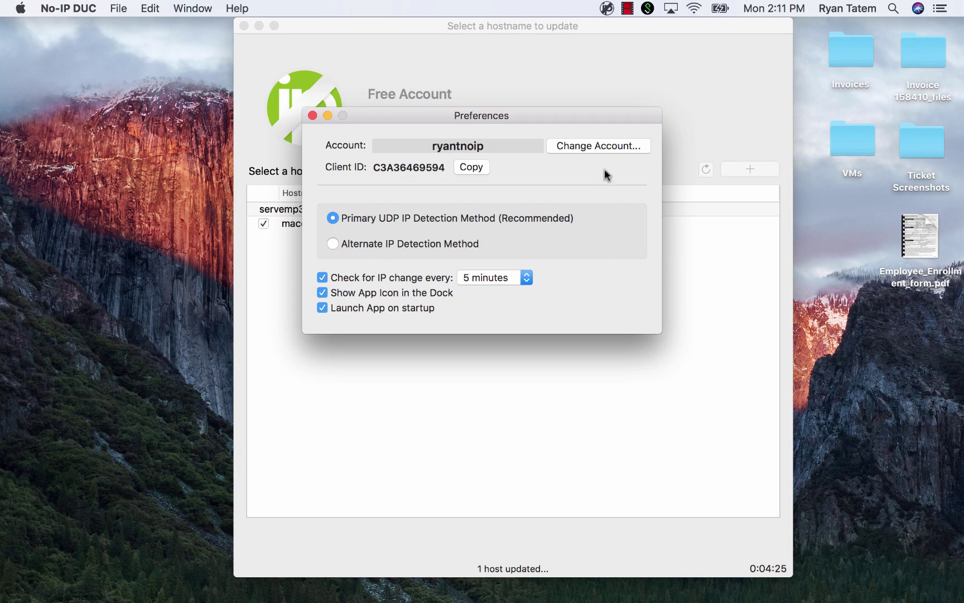
# Step: Review Change Account, keep the 5-minute IP check interval, and close both client windows
pyautogui.click(606, 147)
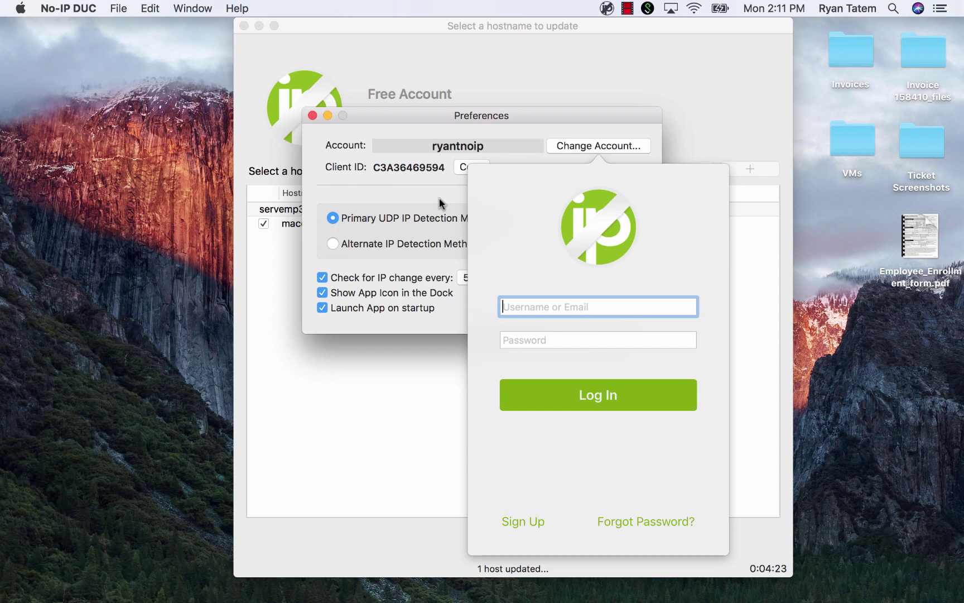
pyautogui.click(439, 197)
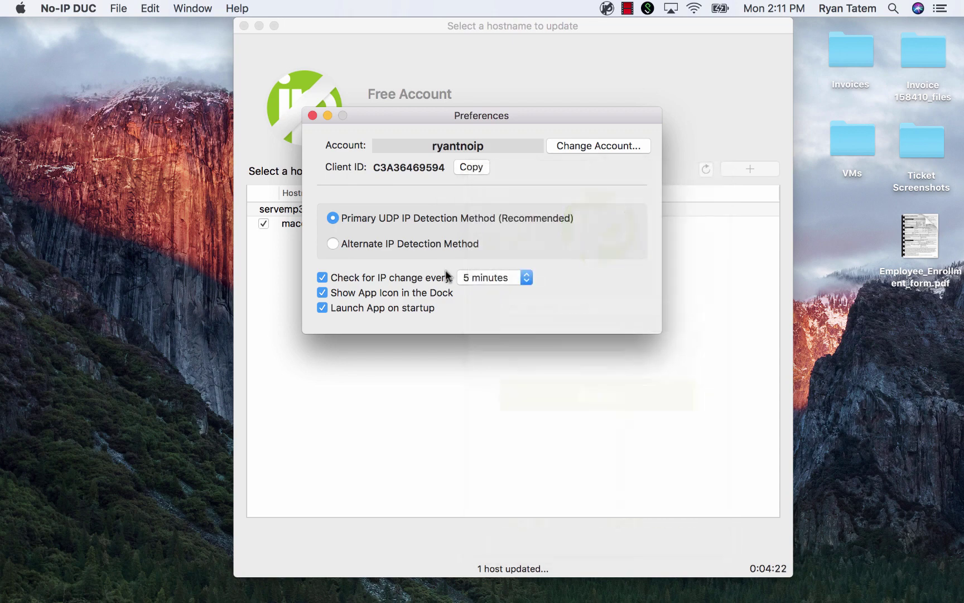
pyautogui.click(496, 279)
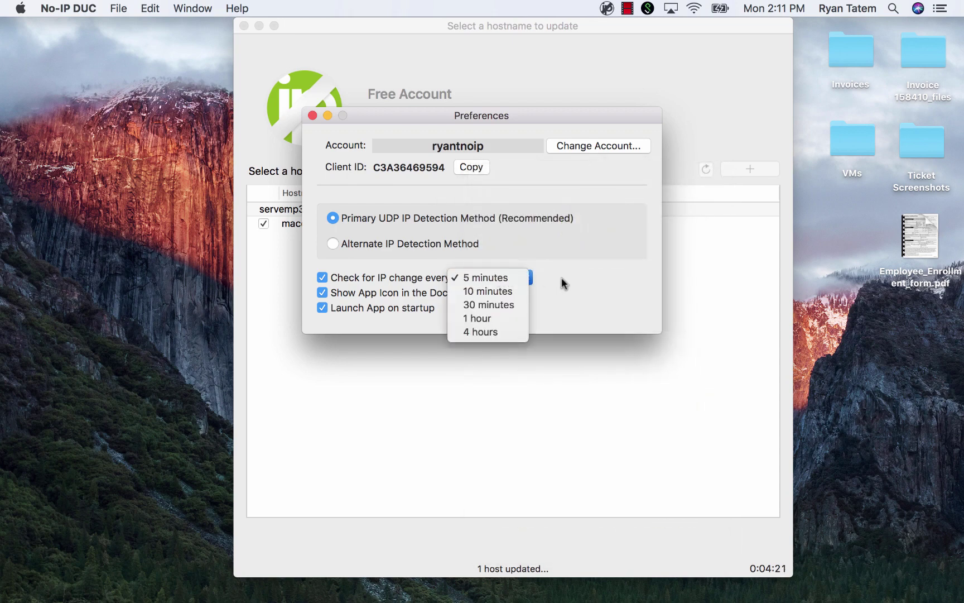
pyautogui.click(561, 278)
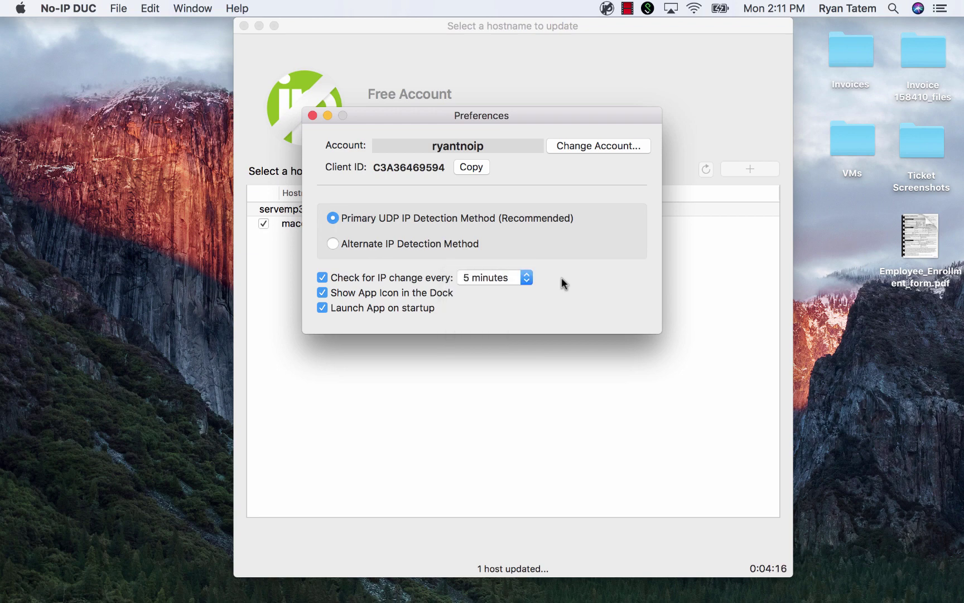
pyautogui.click(313, 115)
pyautogui.click(258, 26)
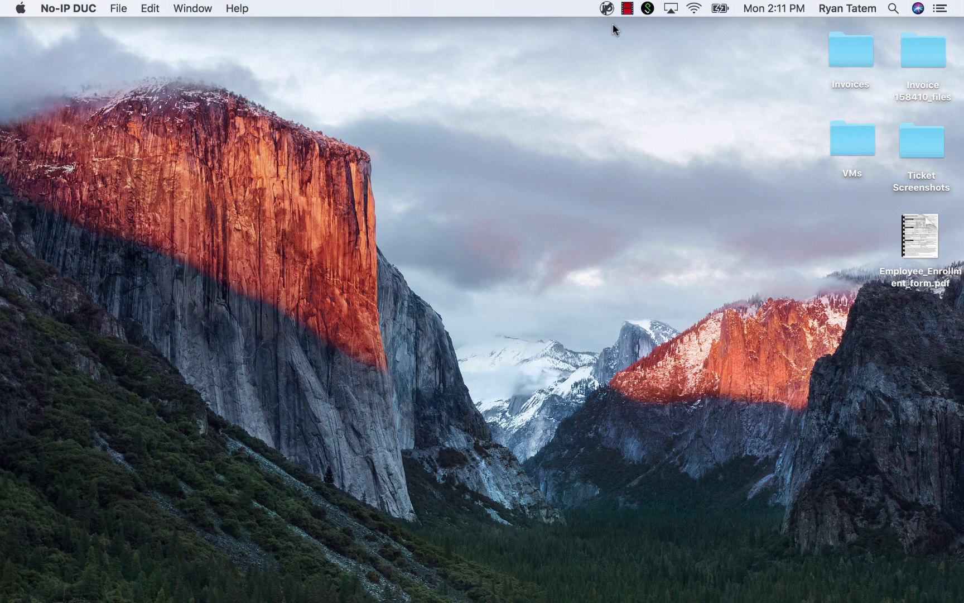
# Step: Show the No-IP menu-bar status: one hostname updating, next update today at 2:15 PM
pyautogui.click(607, 9)
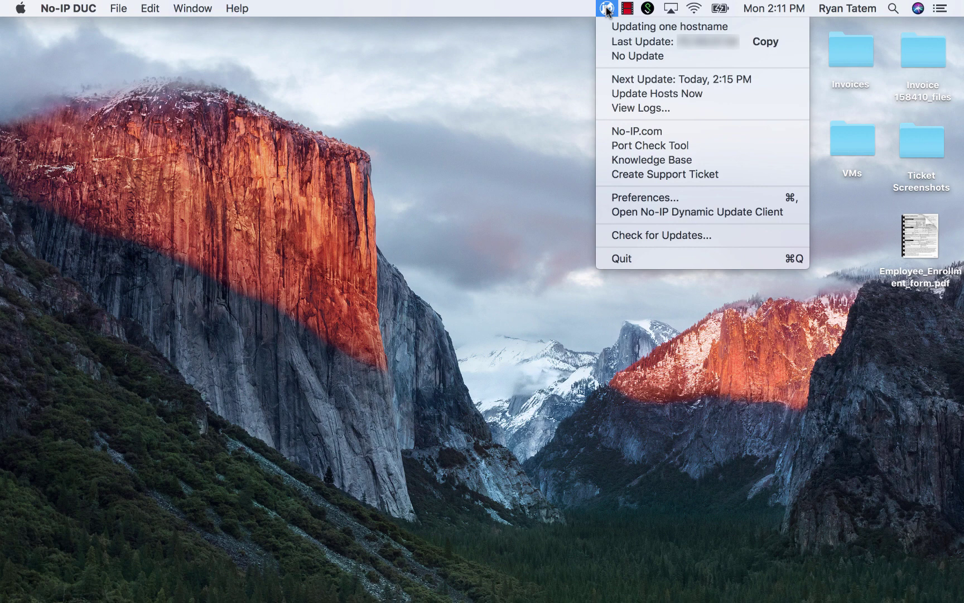
# Step: Dismiss the No-IP status dropdown to return to the bare desktop
pyautogui.click(532, 66)
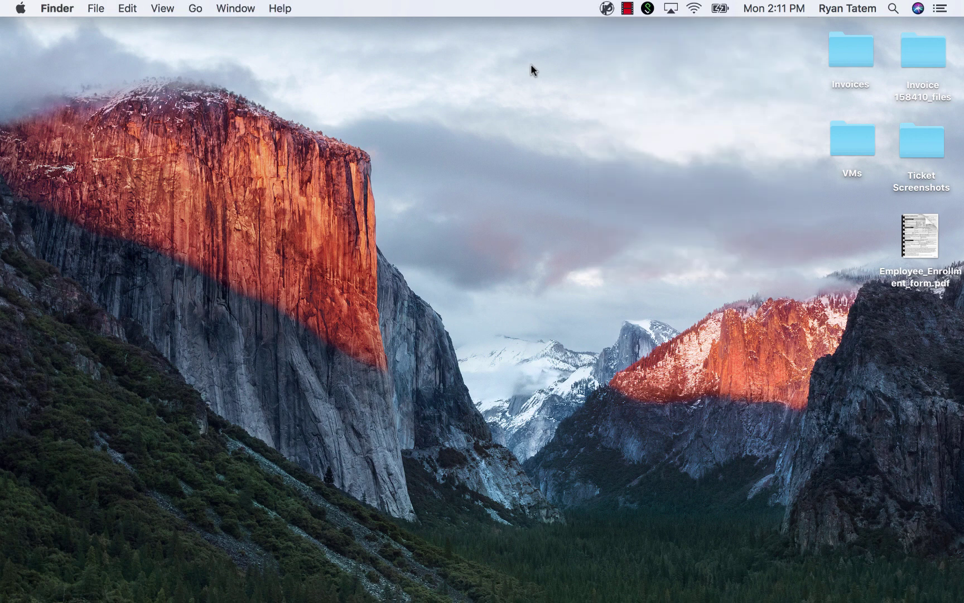